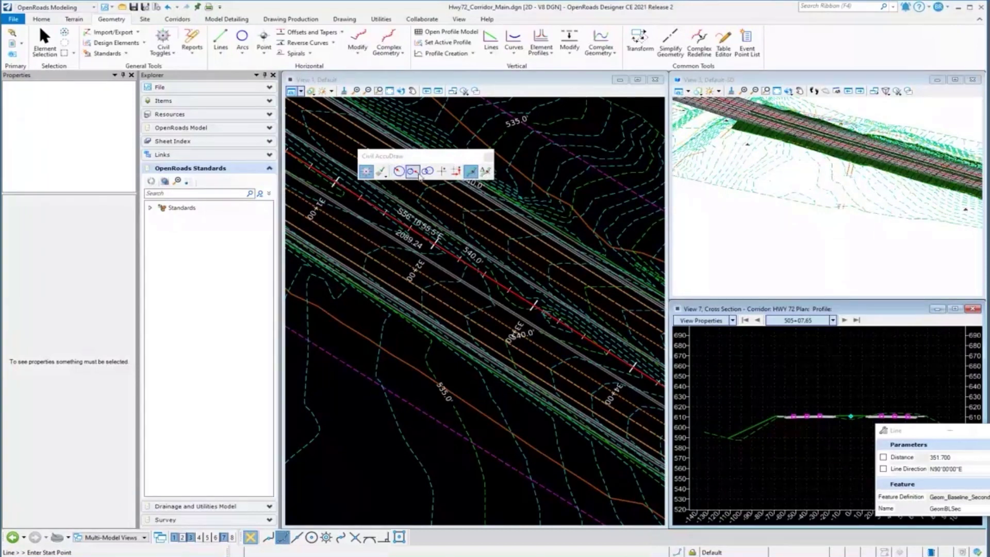
# Step: Turn on Civil AccuDraw station/offset readings referenced to the red alignment
pyautogui.click(471, 172)
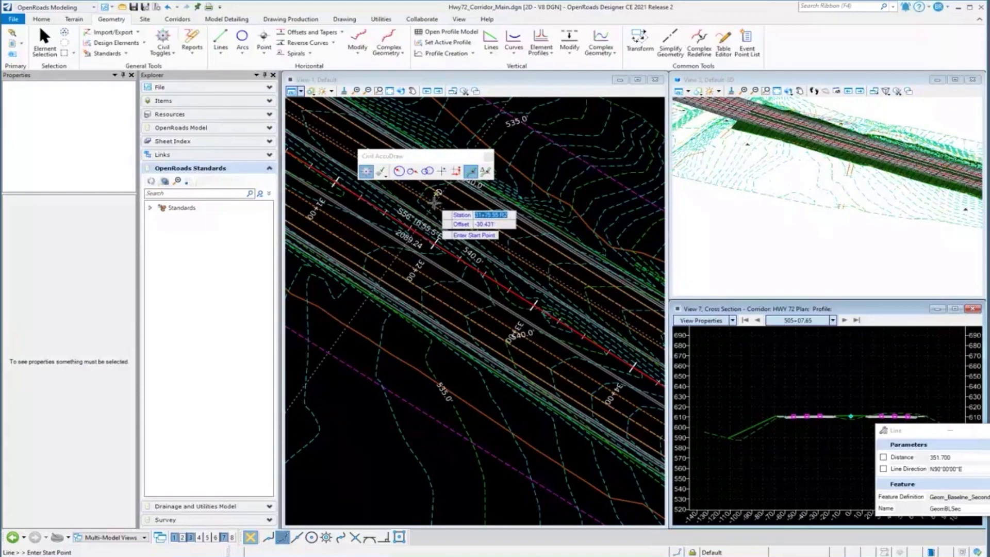
pyautogui.press('o')
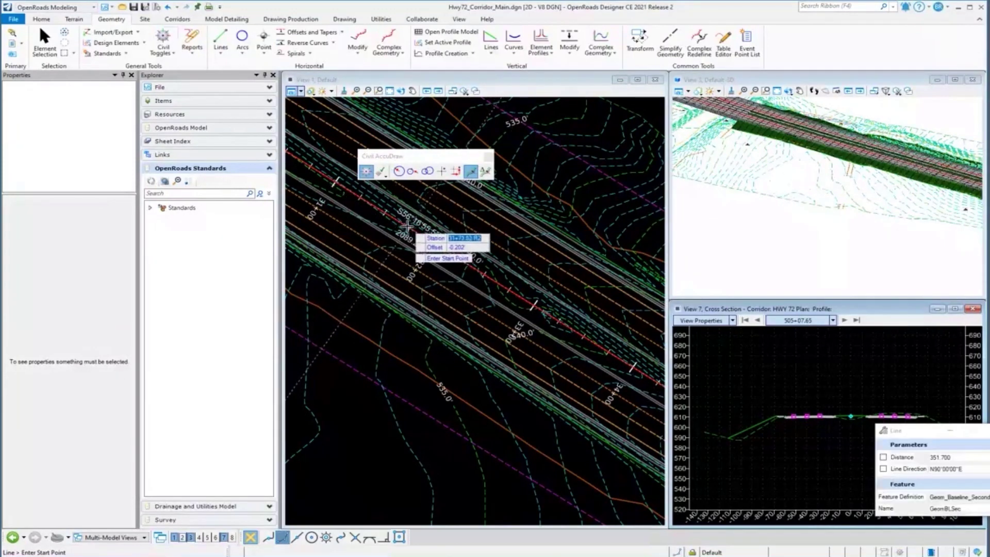
pyautogui.press('Return')
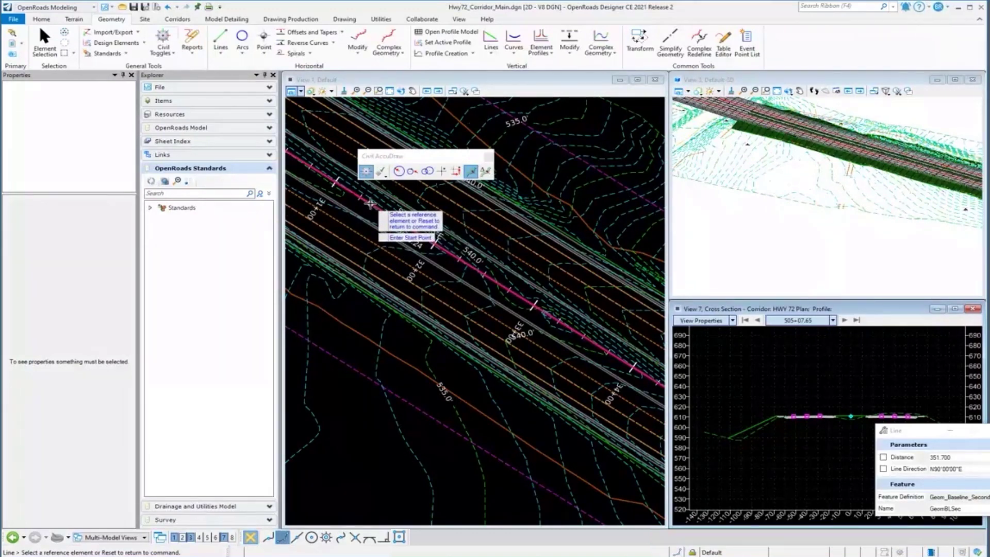
pyautogui.click(370, 204)
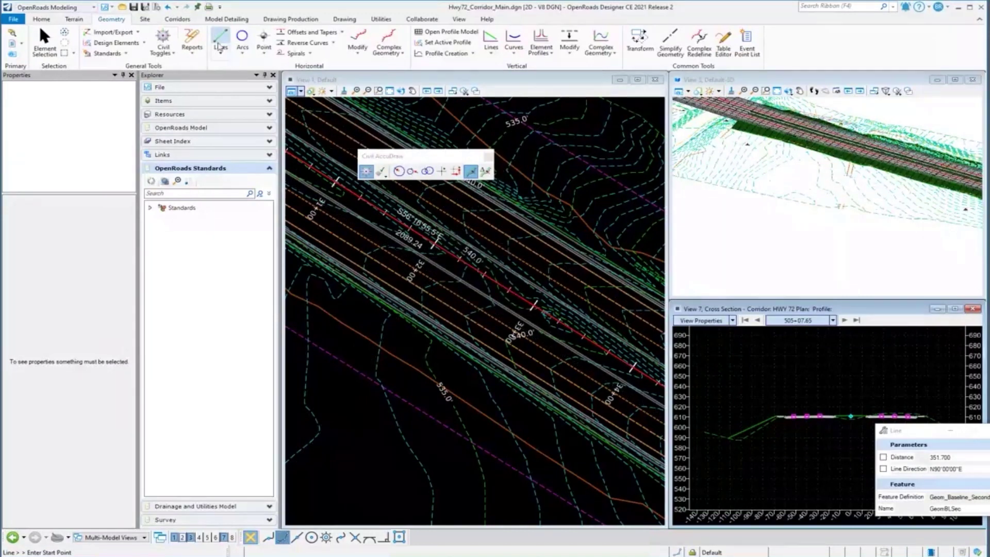
# Step: Start the single Point placement tool and move its settings dialog off the cross-section view
pyautogui.click(265, 56)
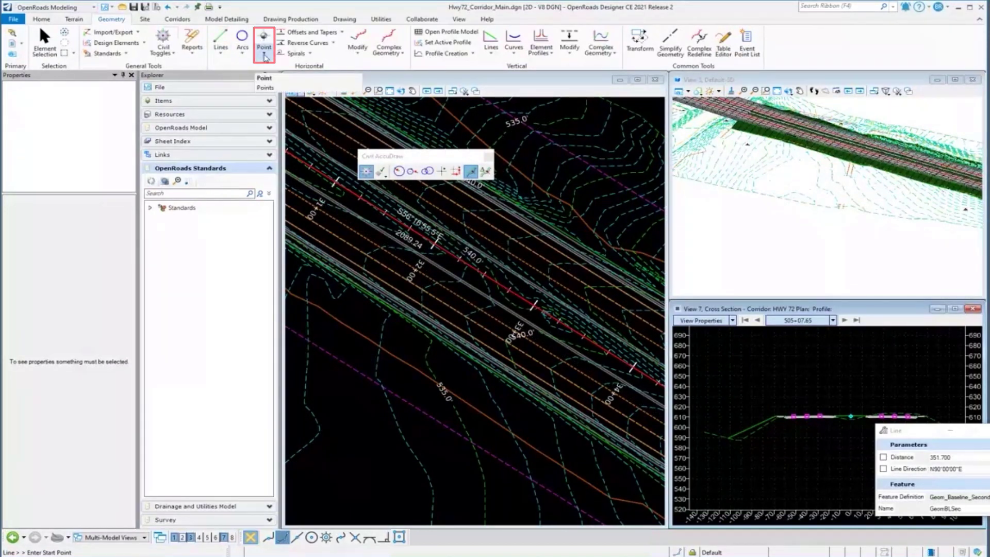
pyautogui.click(279, 68)
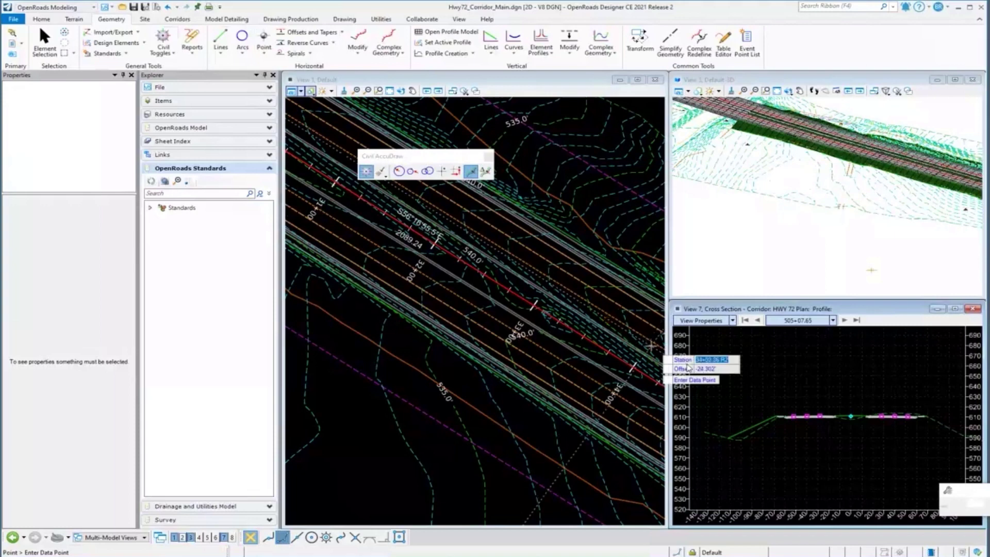
pyautogui.moveTo(895, 394); pyautogui.dragTo(585, 131)
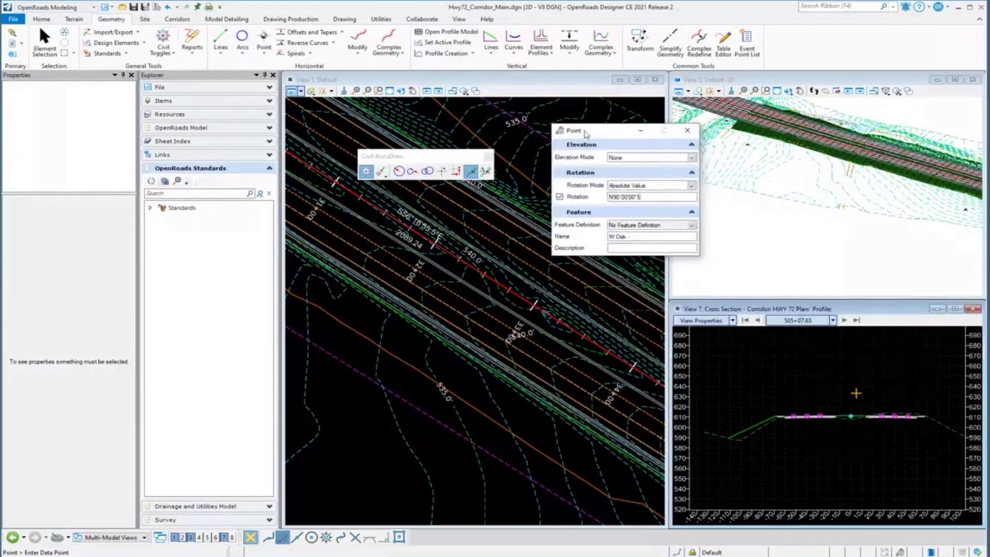
# Step: Set the point's Feature Definition to Point > Signage > Stop Sign
pyautogui.click(691, 226)
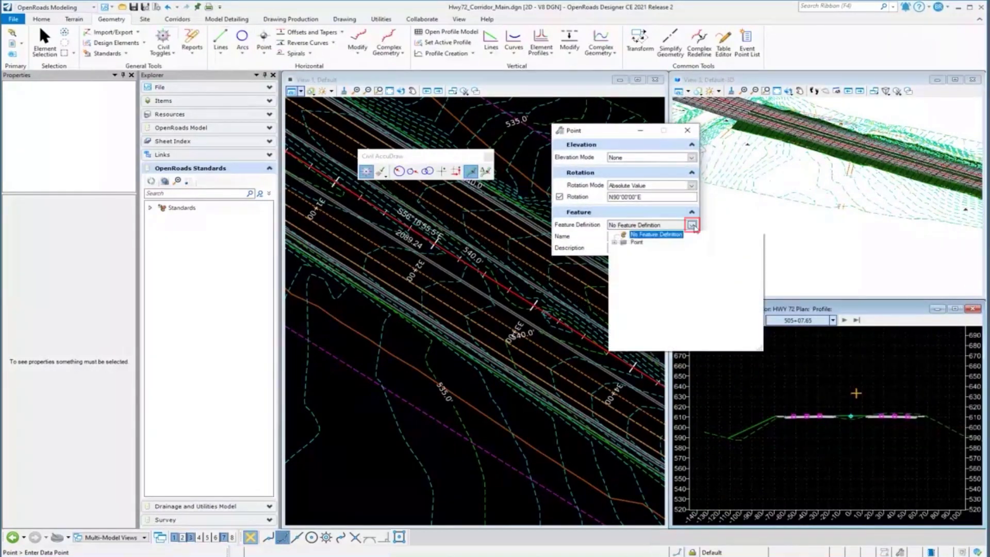
pyautogui.click(617, 243)
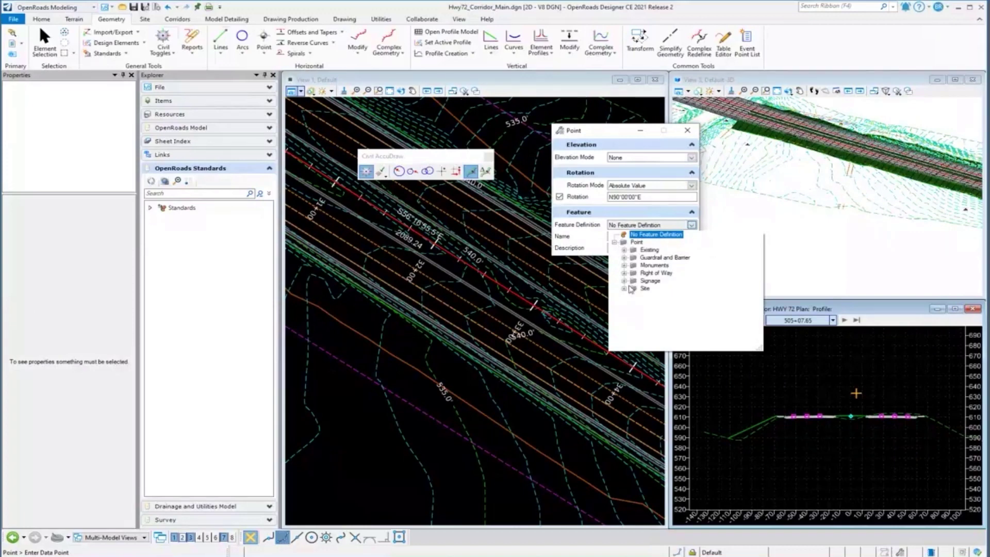
pyautogui.click(625, 281)
pyautogui.click(653, 296)
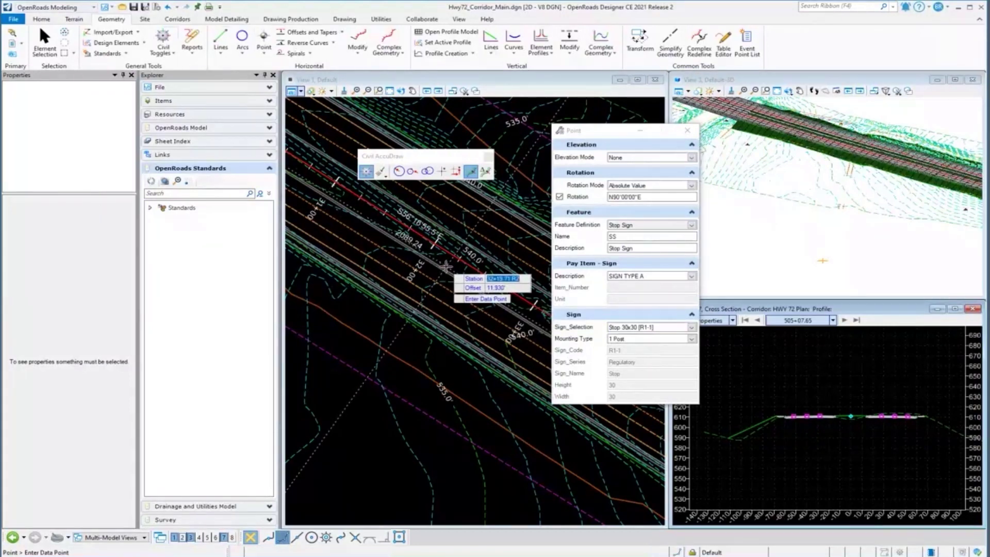
pyautogui.write('32+00')
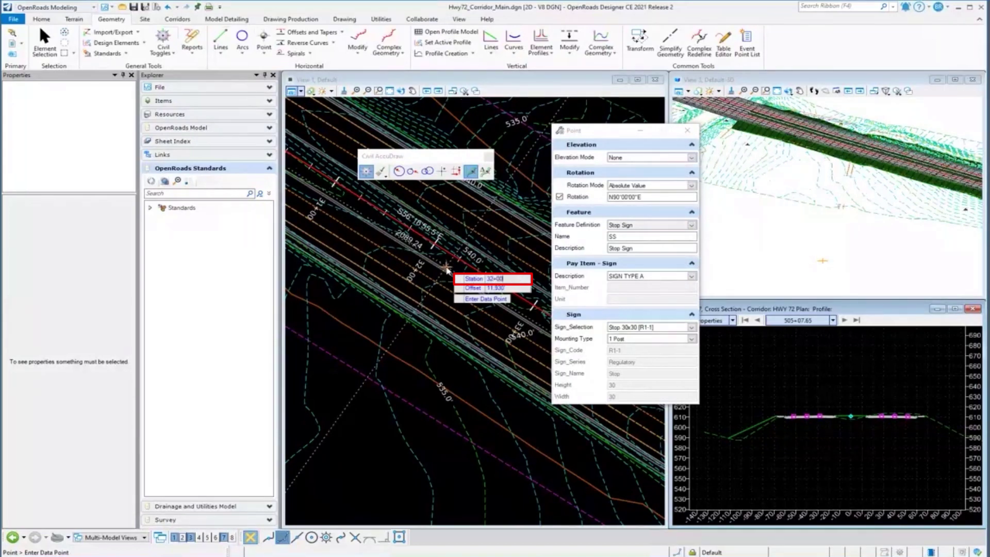
# Step: Enter station 34+00 and a locked 100 ft offset in AccuDraw, moving the dialog aside
pyautogui.press('Tab')
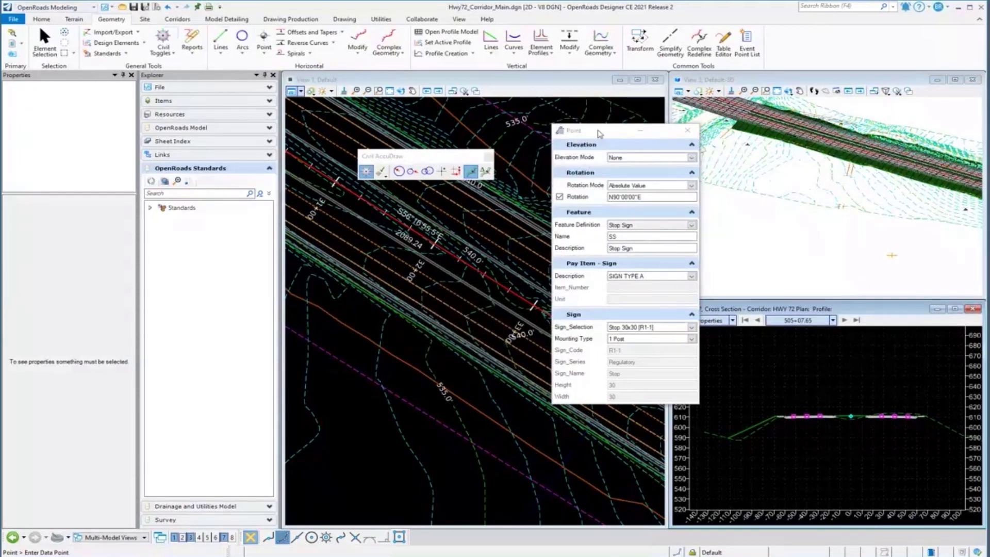
pyautogui.moveTo(595, 135); pyautogui.dragTo(381, 128)
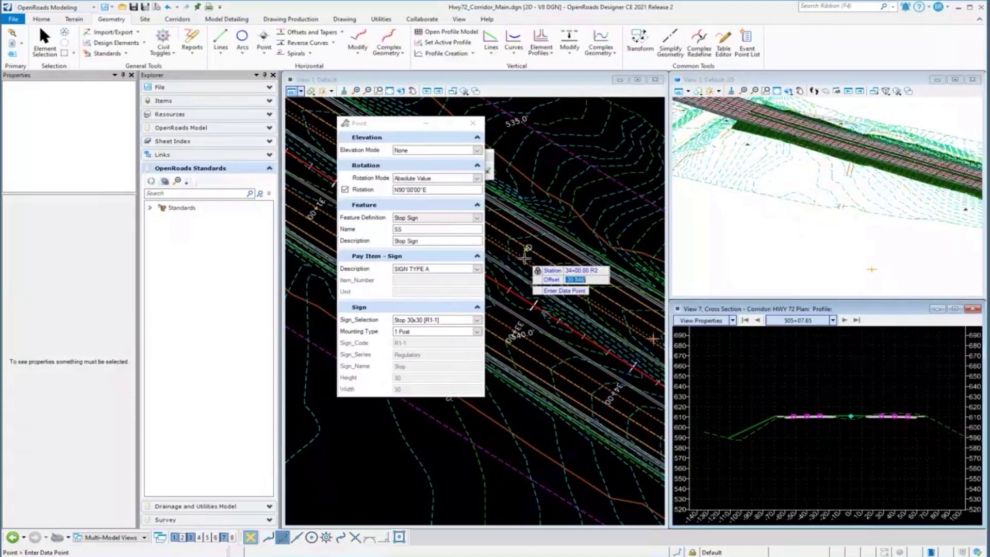
pyautogui.scroll(-1, 526, 260)
pyautogui.scroll(-1, 525, 260)
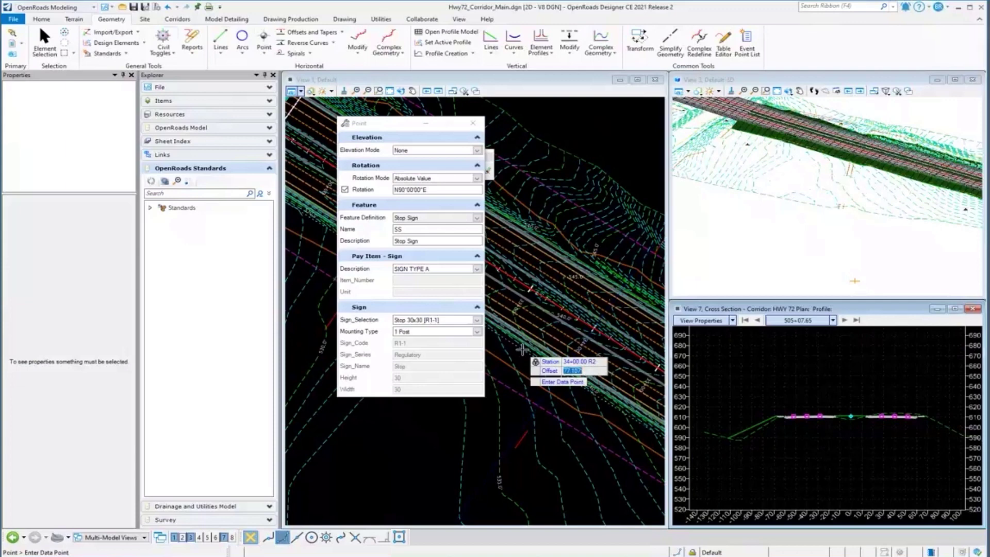
pyautogui.write('100')
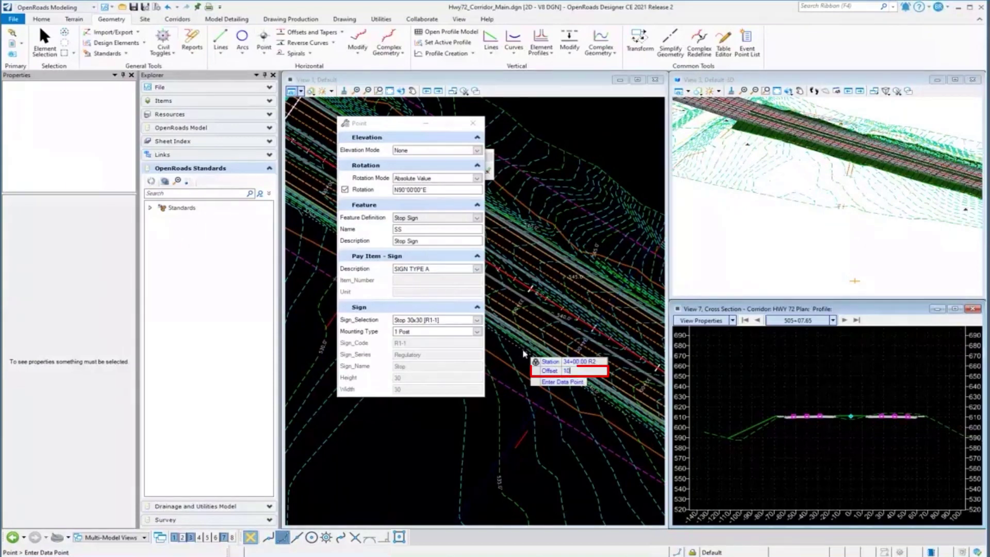
pyautogui.press('Return')
pyautogui.press('Tab')
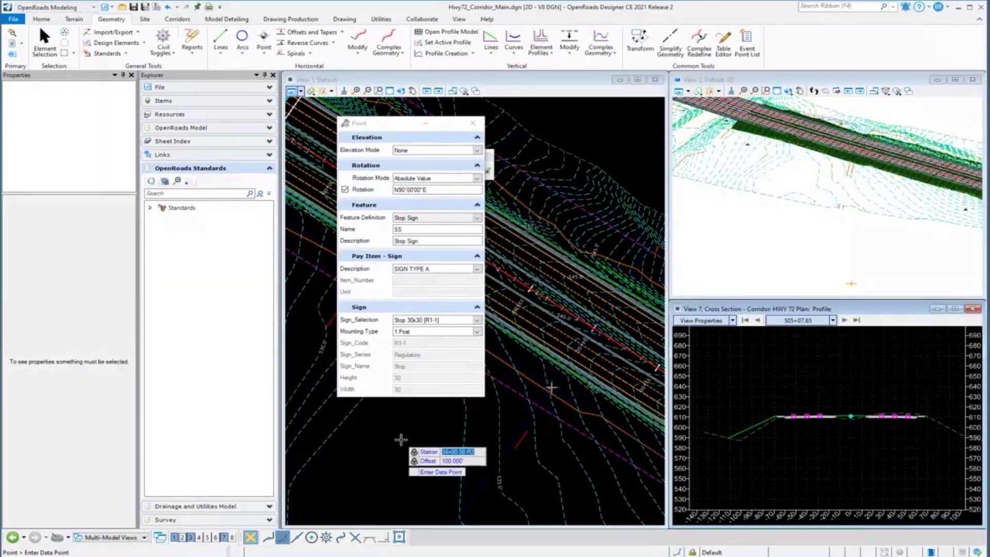
# Step: Drop the stop sign at the locked location and accept its rotation
pyautogui.click(401, 441)
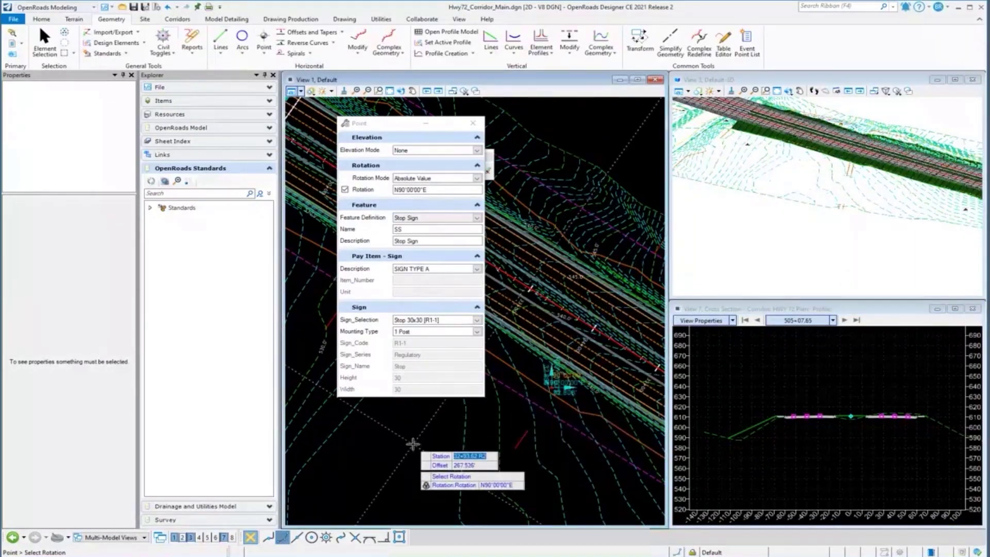
pyautogui.click(424, 451)
pyautogui.scroll(1, 548, 390)
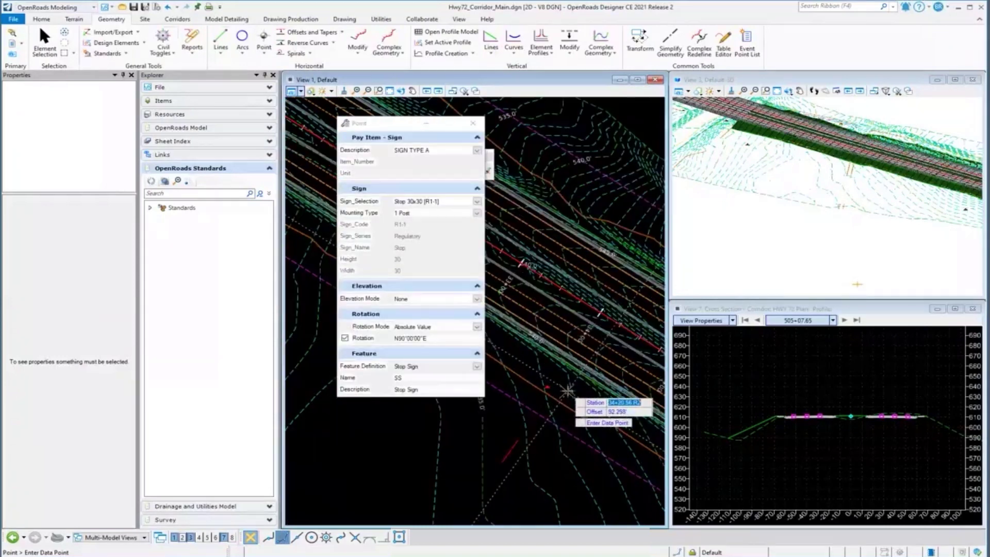
pyautogui.scroll(1, 546, 390)
pyautogui.scroll(2, 545, 389)
pyautogui.scroll(1, 545, 389)
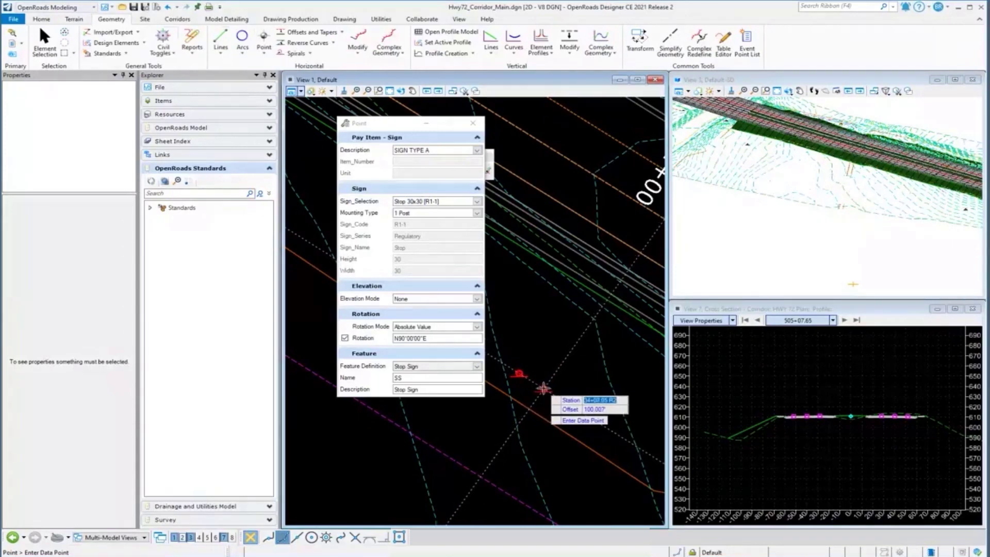
# Step: Exit point placement, select the stop sign, and change its offset to 75 ft
pyautogui.click(44, 43)
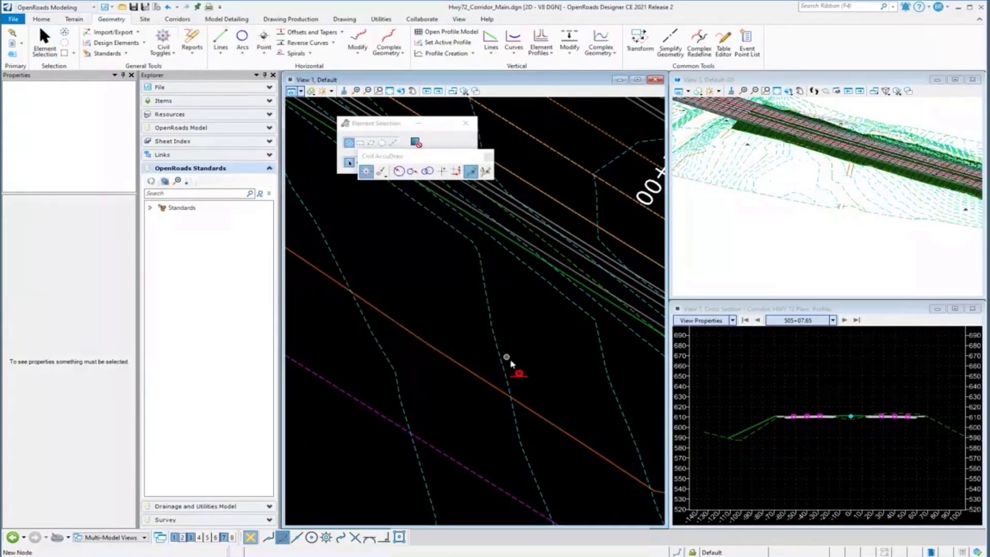
pyautogui.click(518, 375)
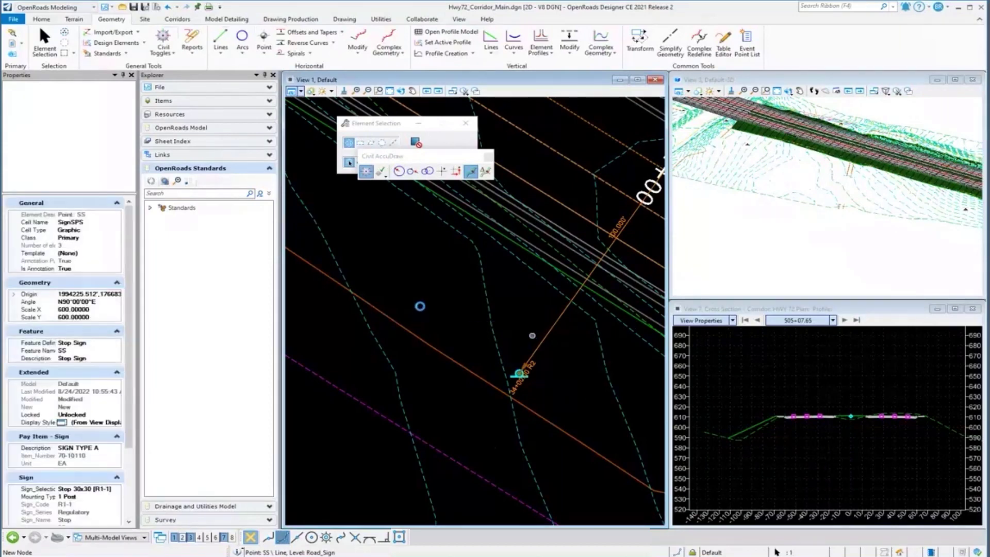
pyautogui.scroll(-1, 420, 309)
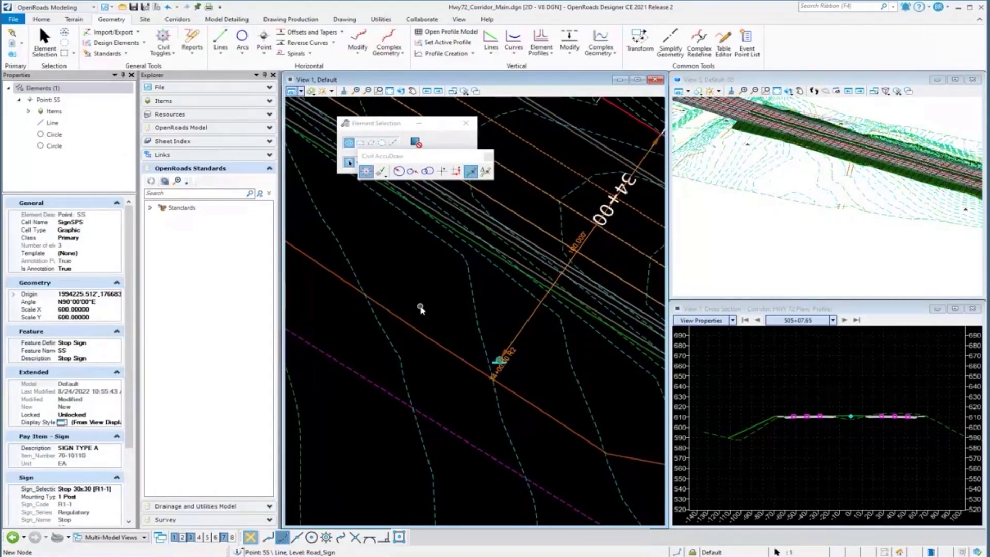
pyautogui.click(582, 240)
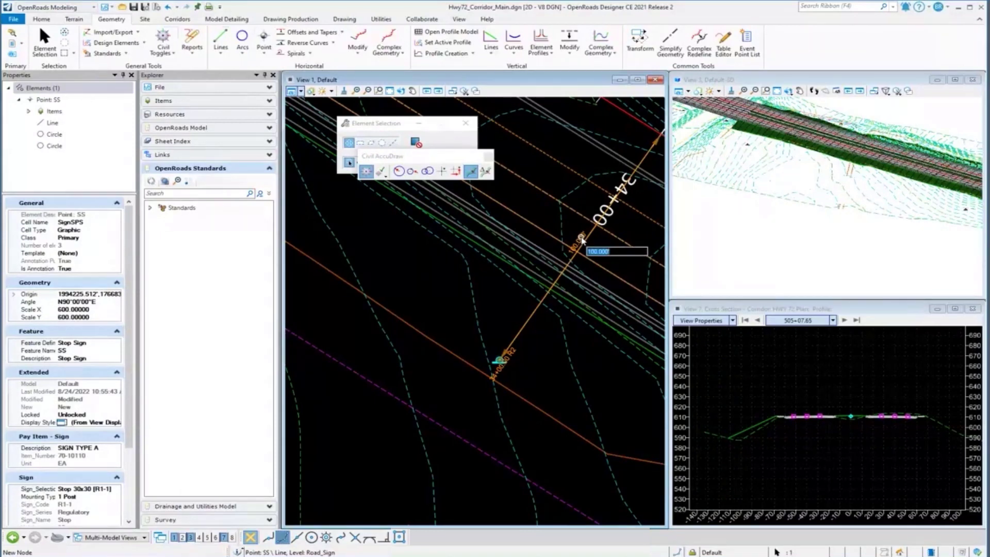
pyautogui.press('Return')
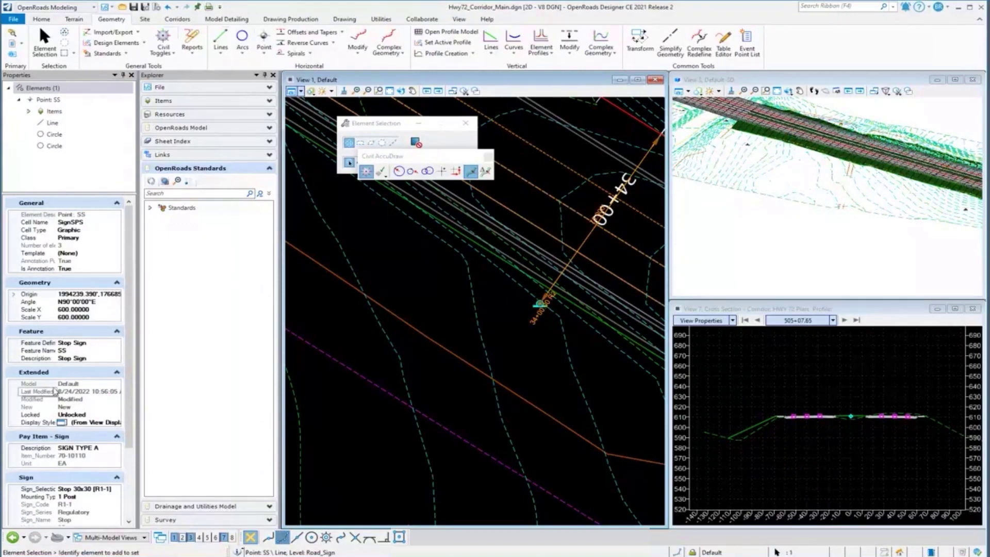
pyautogui.scroll(-1, 122, 424)
pyautogui.scroll(-2, 121, 424)
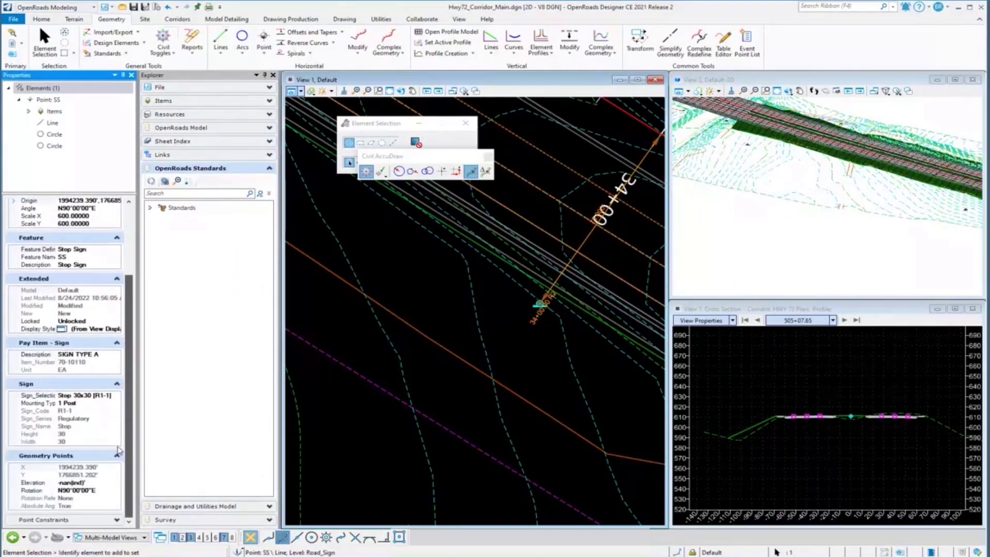
pyautogui.scroll(-1, 109, 524)
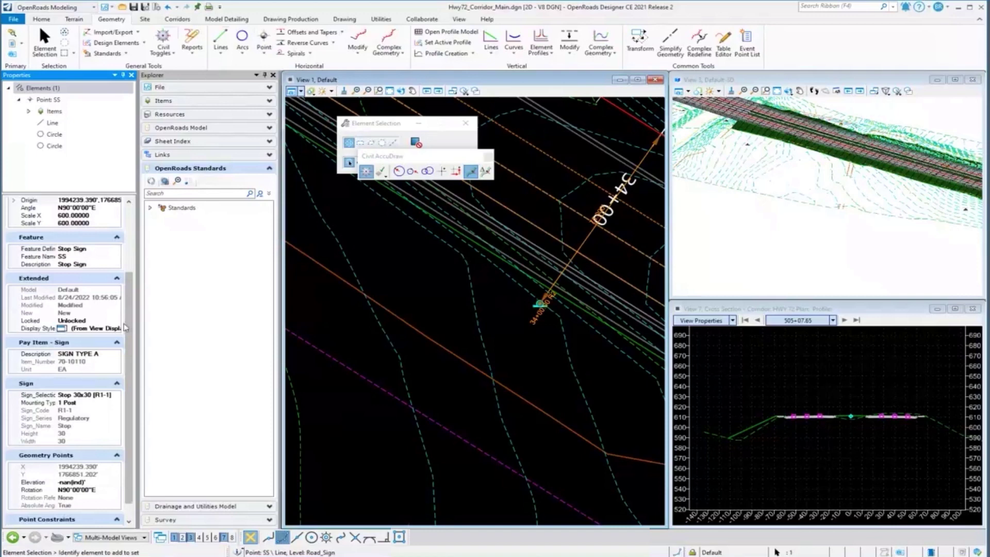
pyautogui.scroll(-1, 109, 464)
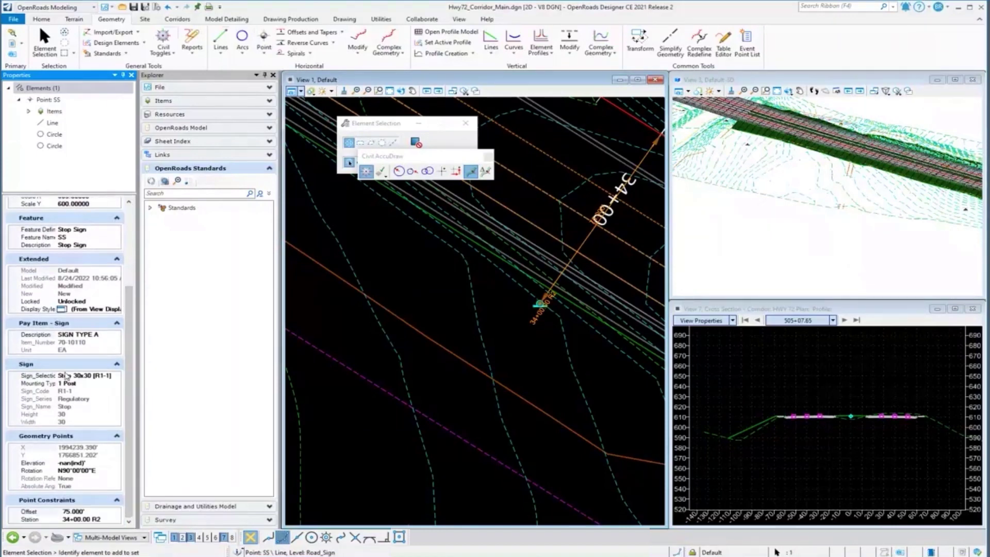